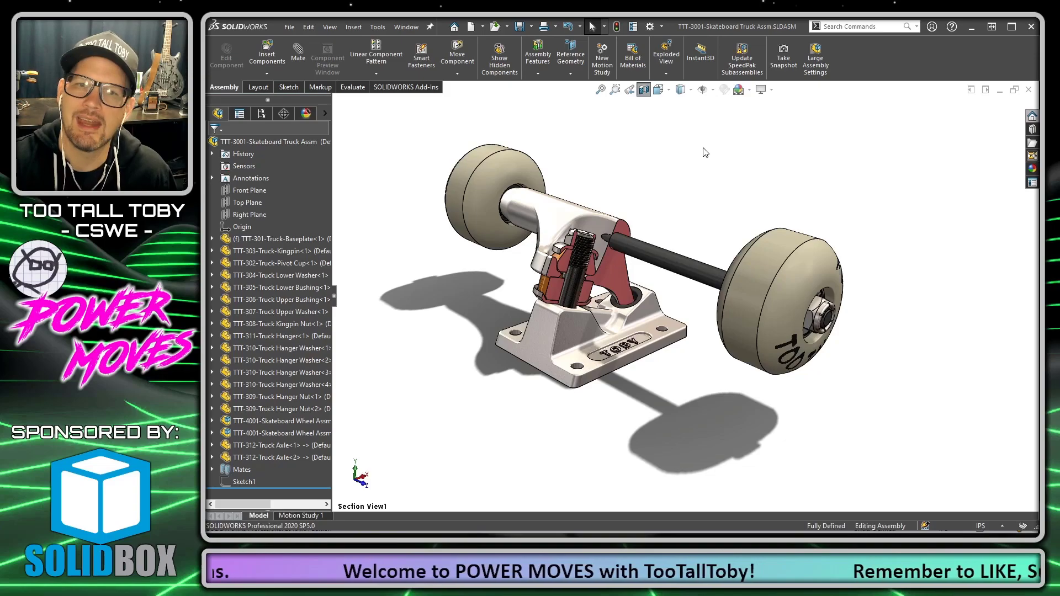
- Switch from the skateboard truck assembly to its drawing sheet with Ctrl+Tab
key(ctrl+Tab)
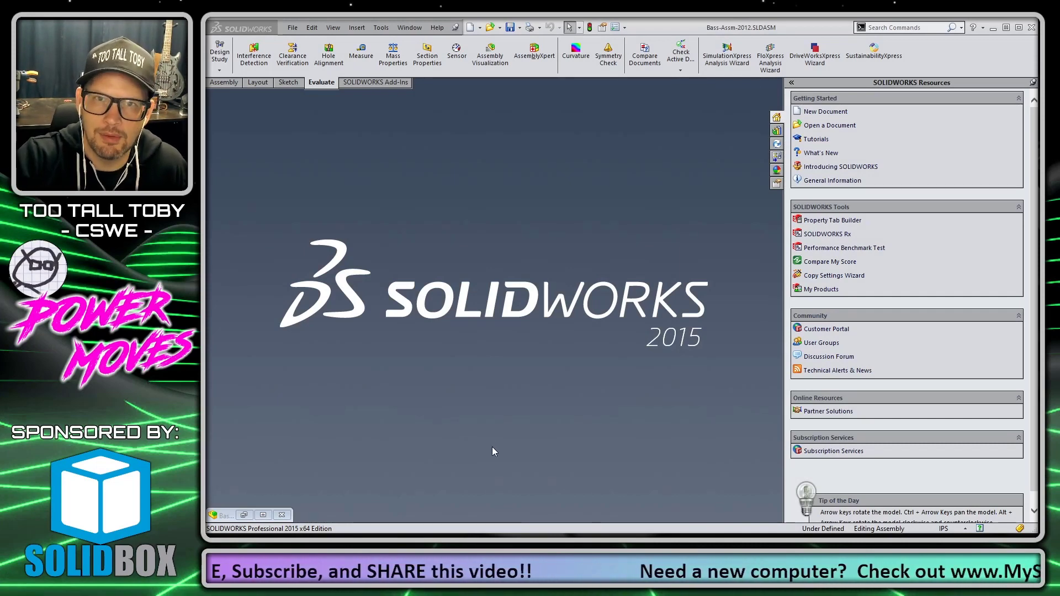
- Restore the Bass-Assm window and open the headstock tuner as its own sub-assembly
click(263, 515)
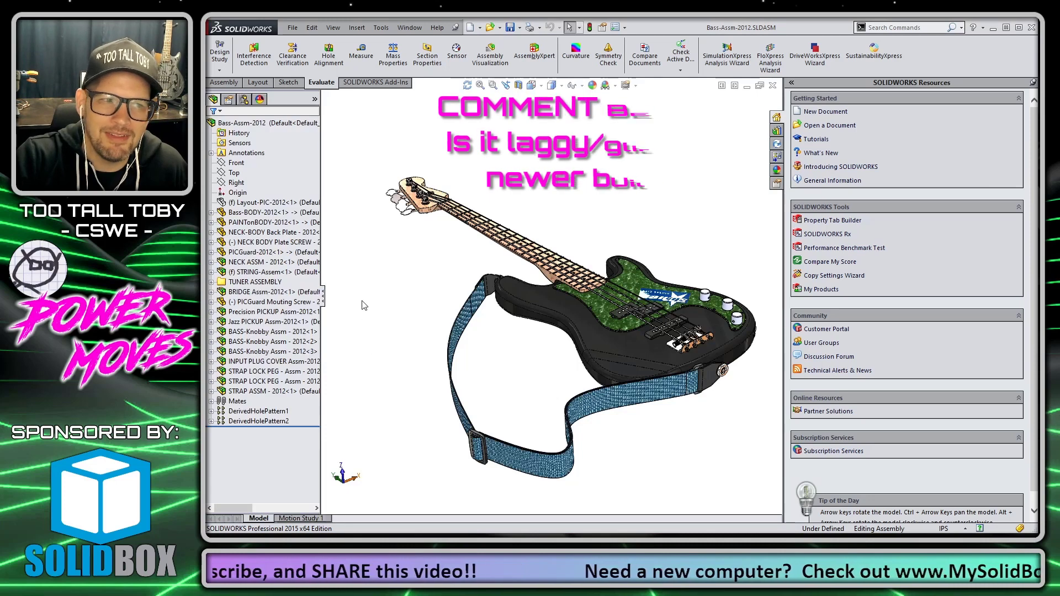
click(406, 212)
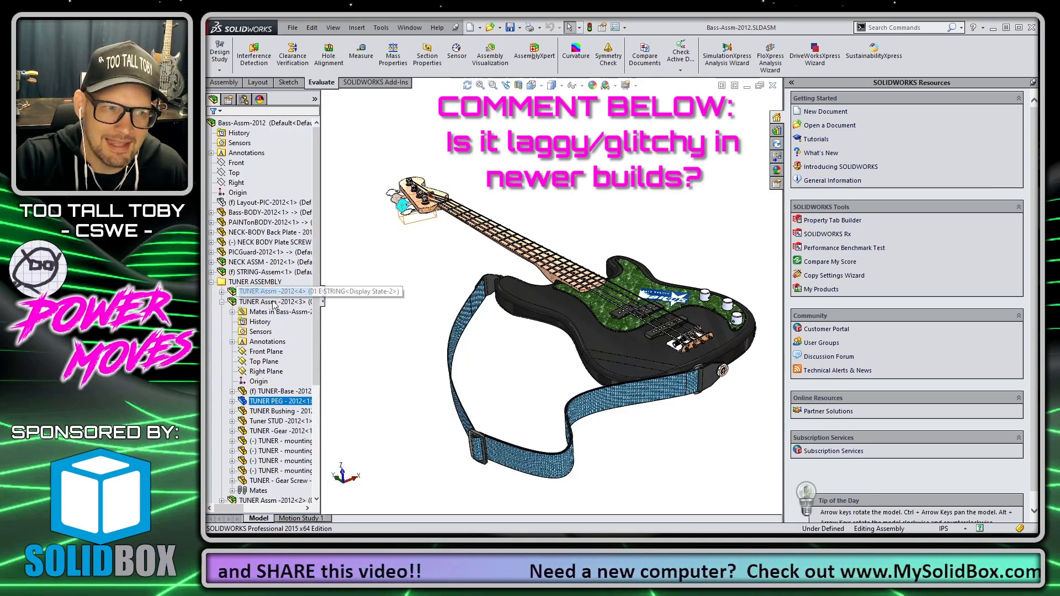
click(418, 199)
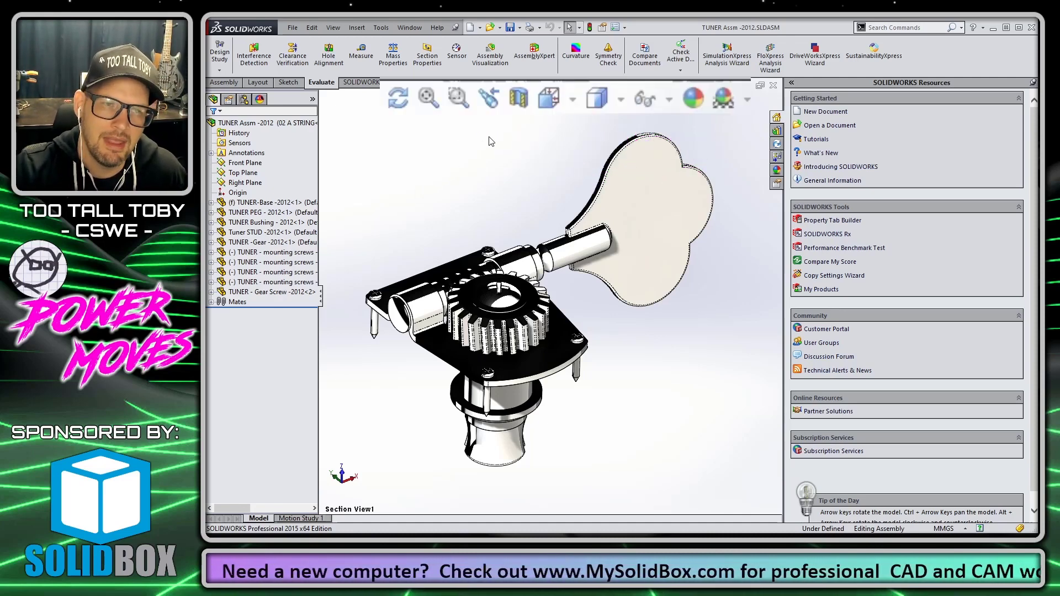
- Section the tuner along the Right Plane, excluding TUNER Bushing and TUNER PEG from the cut
click(518, 85)
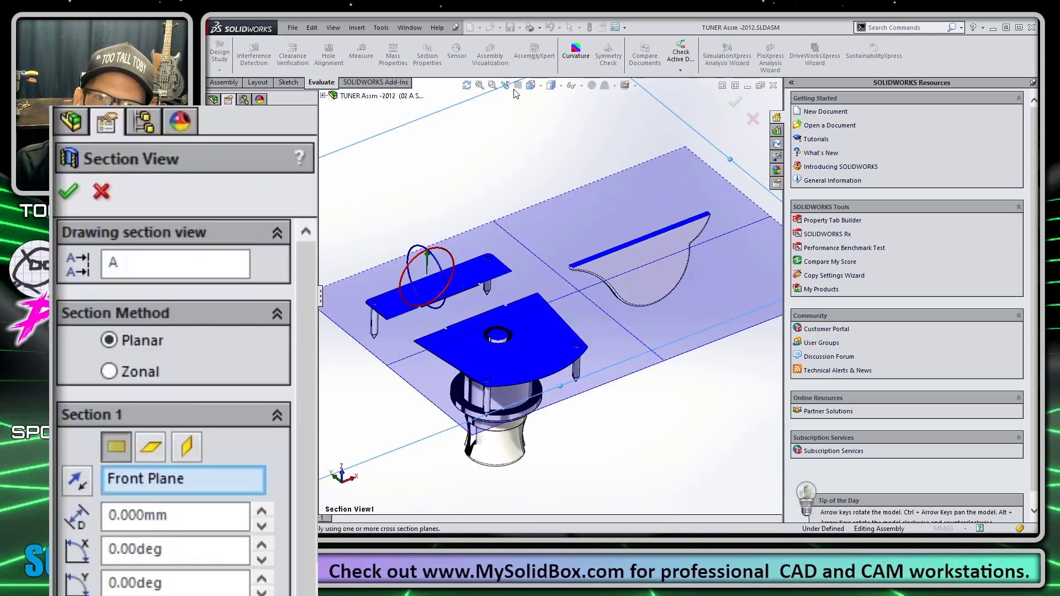
click(156, 446)
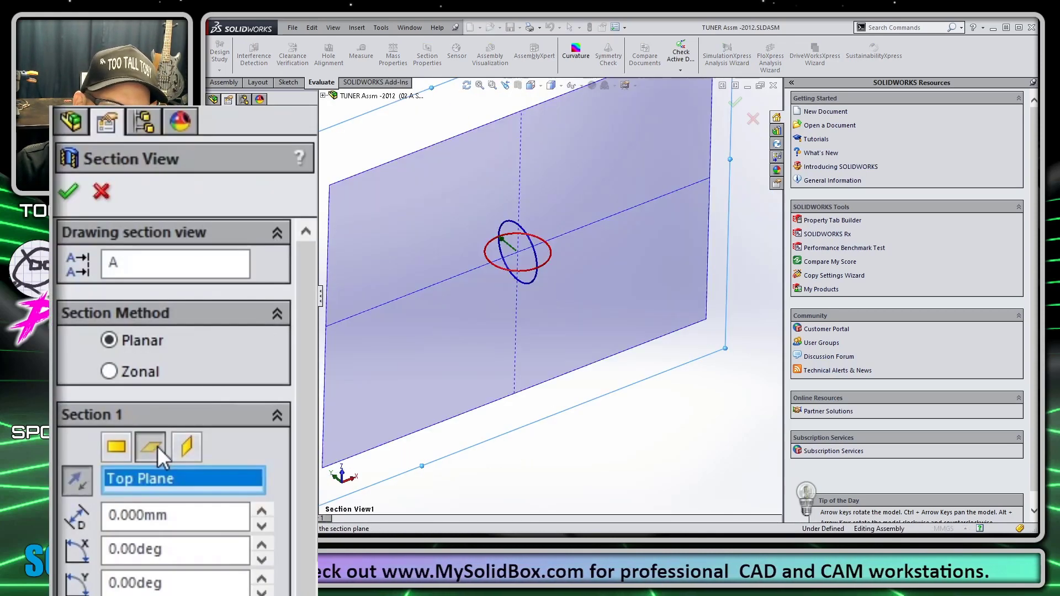
click(188, 447)
scroll(190, 446, down, 6)
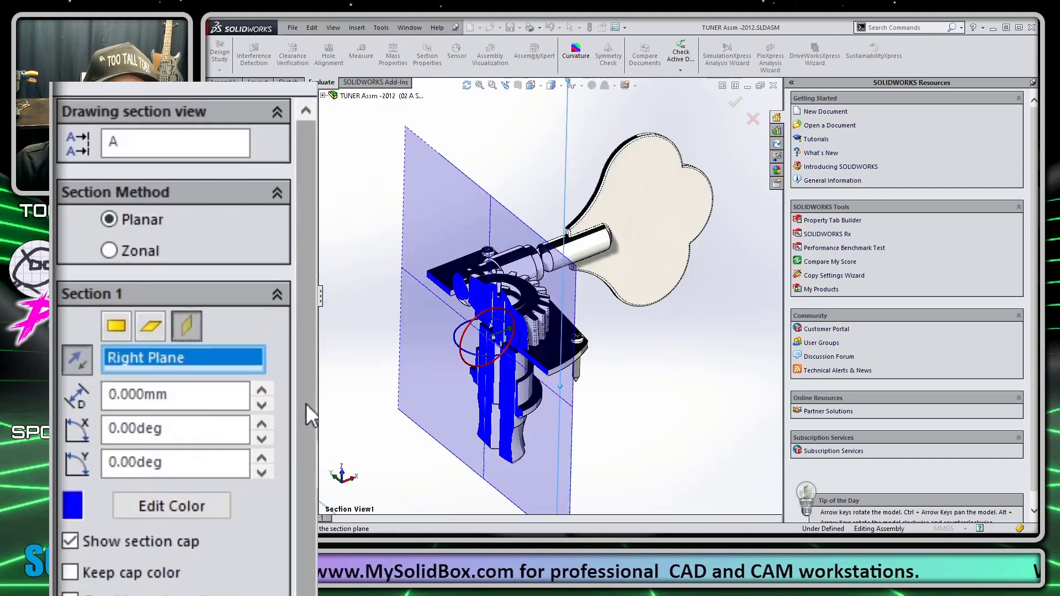
click(153, 410)
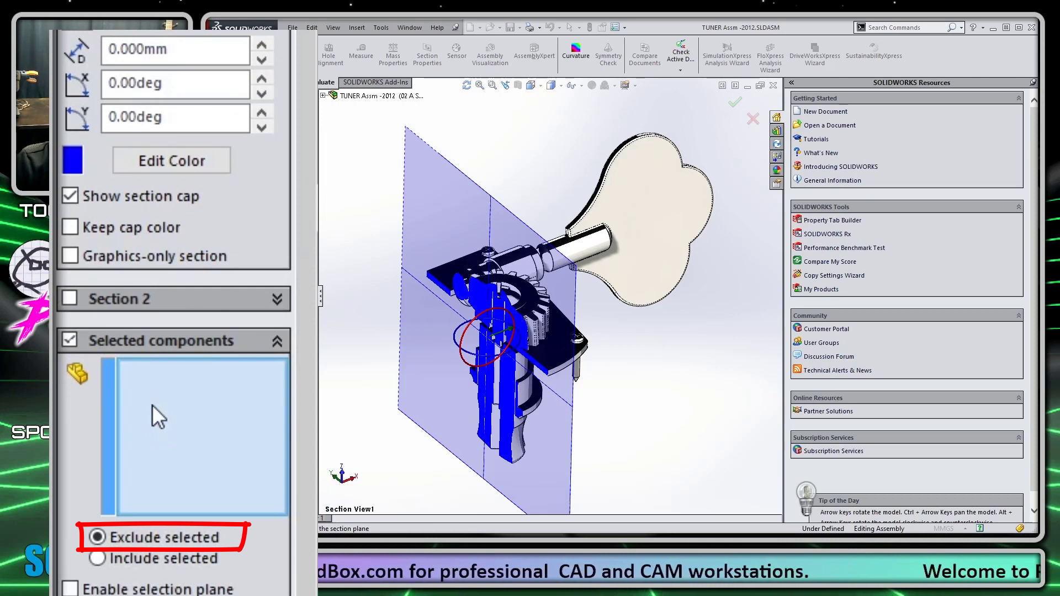
click(525, 392)
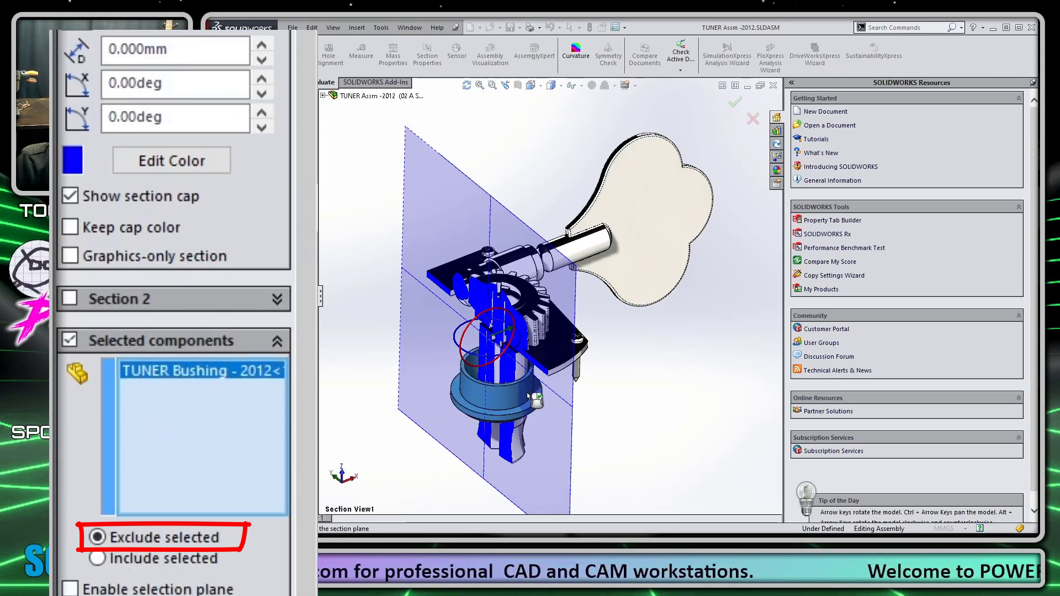
click(657, 216)
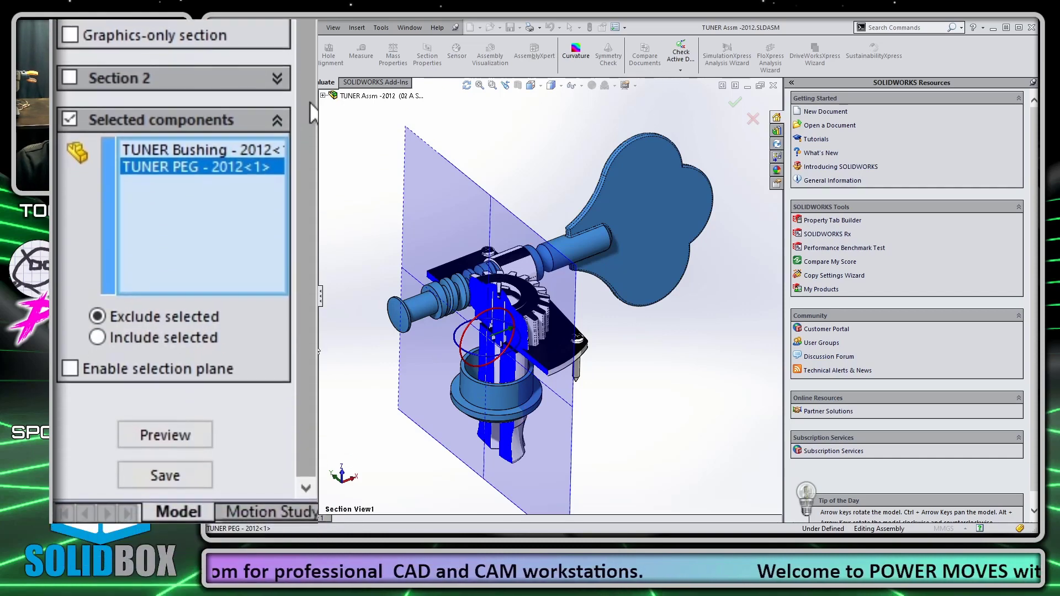
- Save the section as drawing annotation view 'Section View A-A' and clear the peg and bushing selection
click(184, 483)
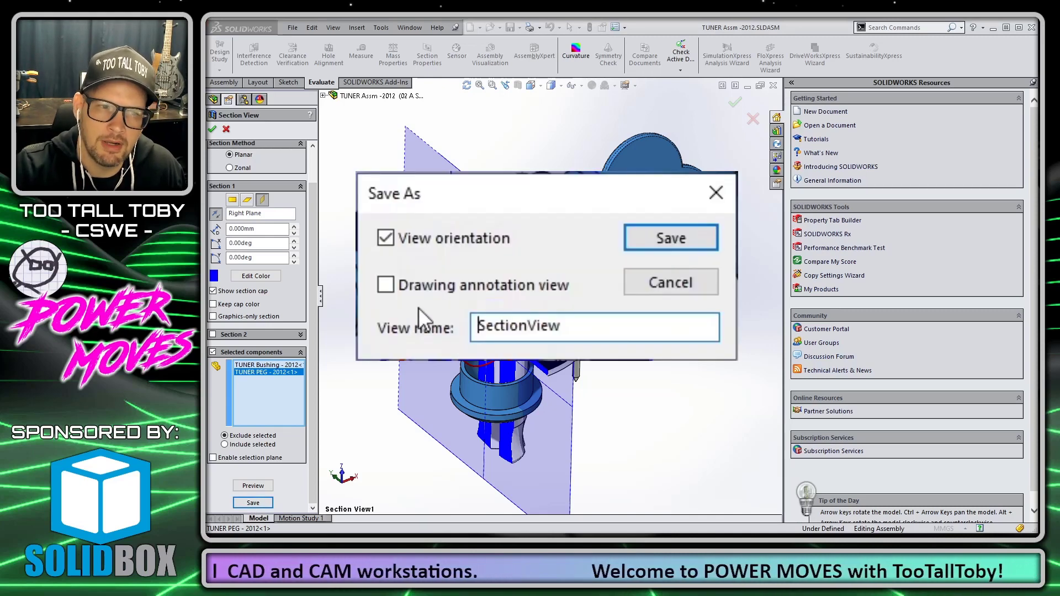
click(472, 293)
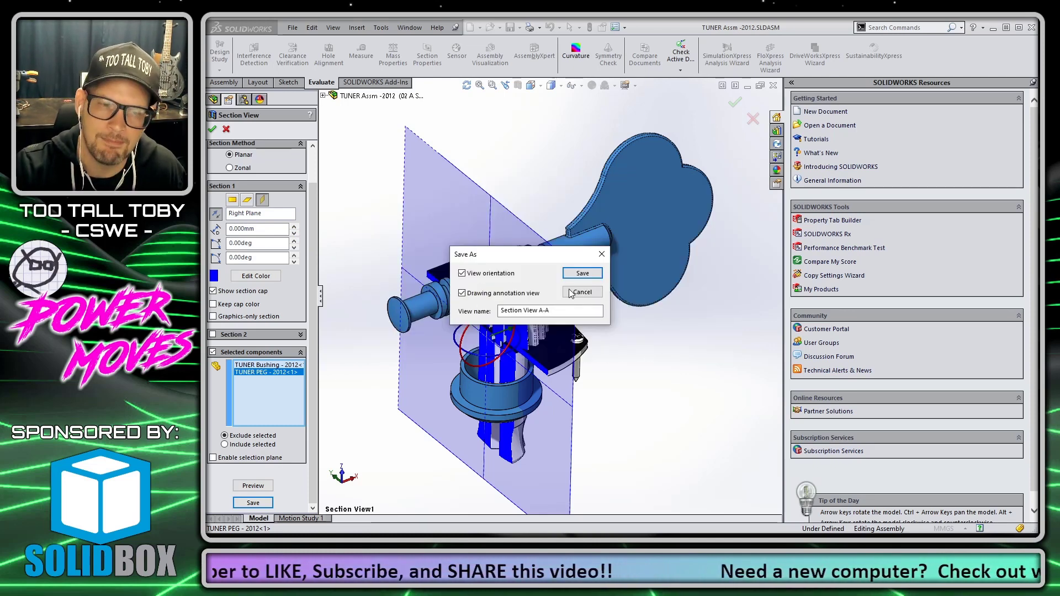
click(579, 279)
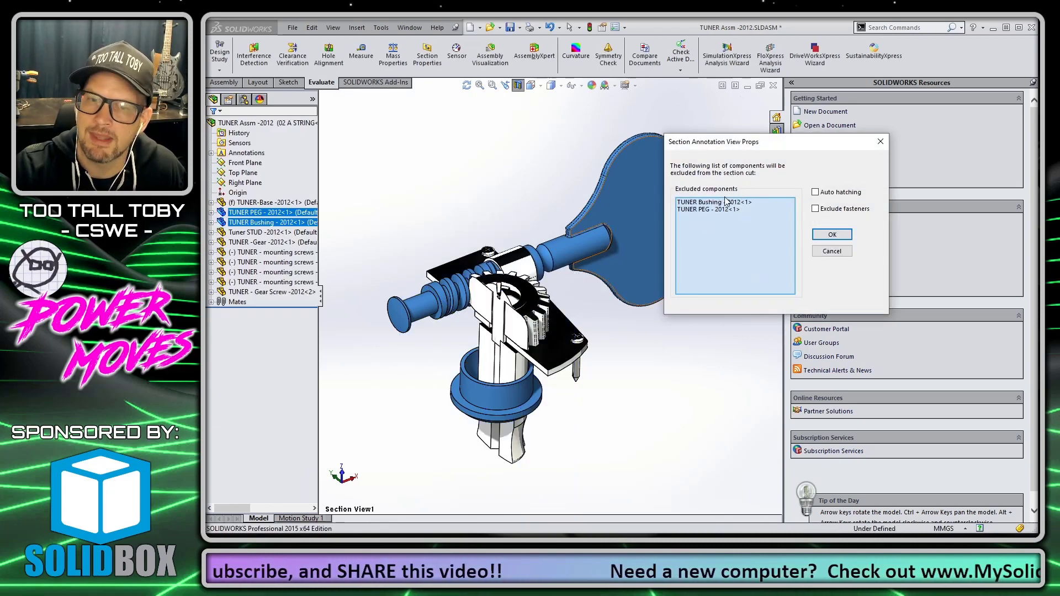
click(833, 236)
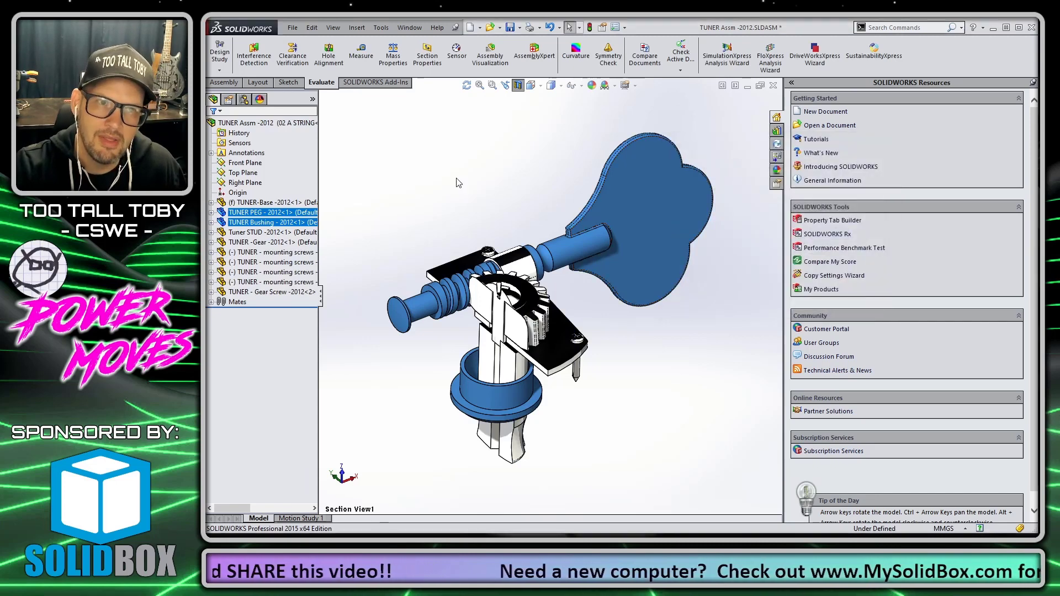
click(456, 182)
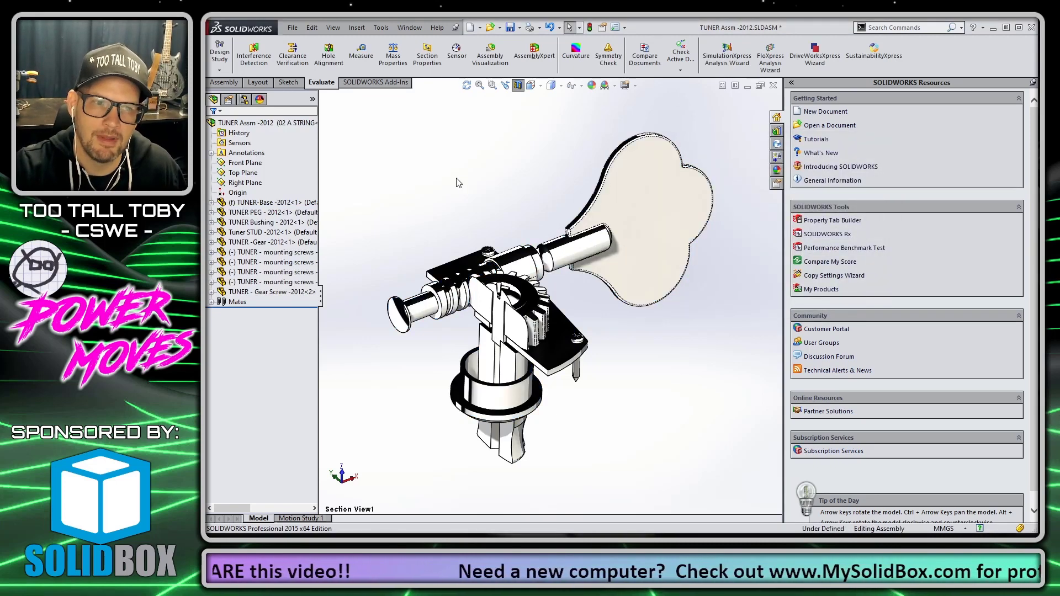
- Turn off the section cut and start a new drawing of the tuner from the TTT-Basic Template
click(517, 85)
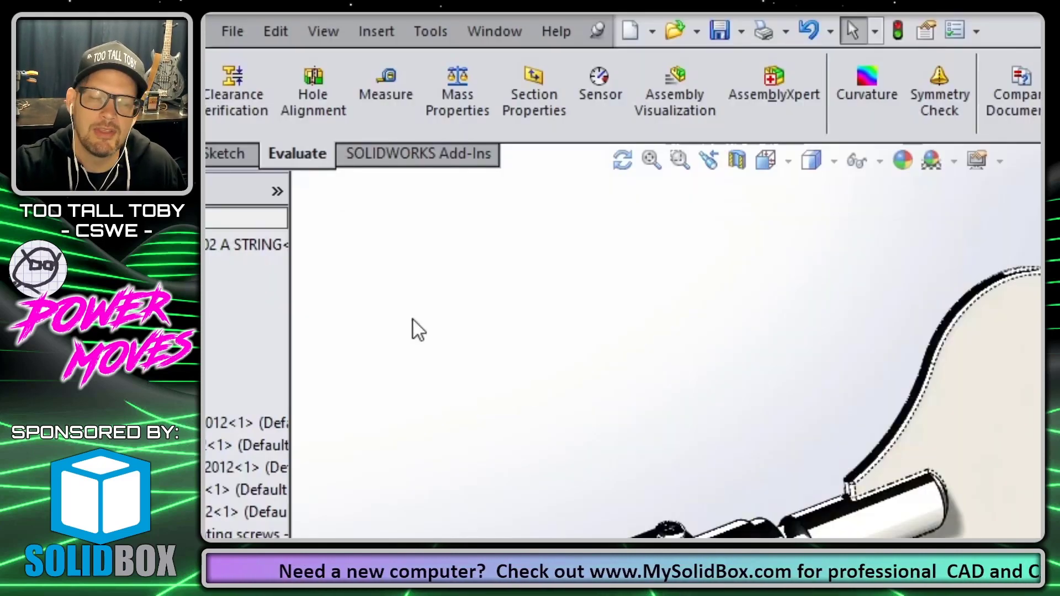
click(230, 32)
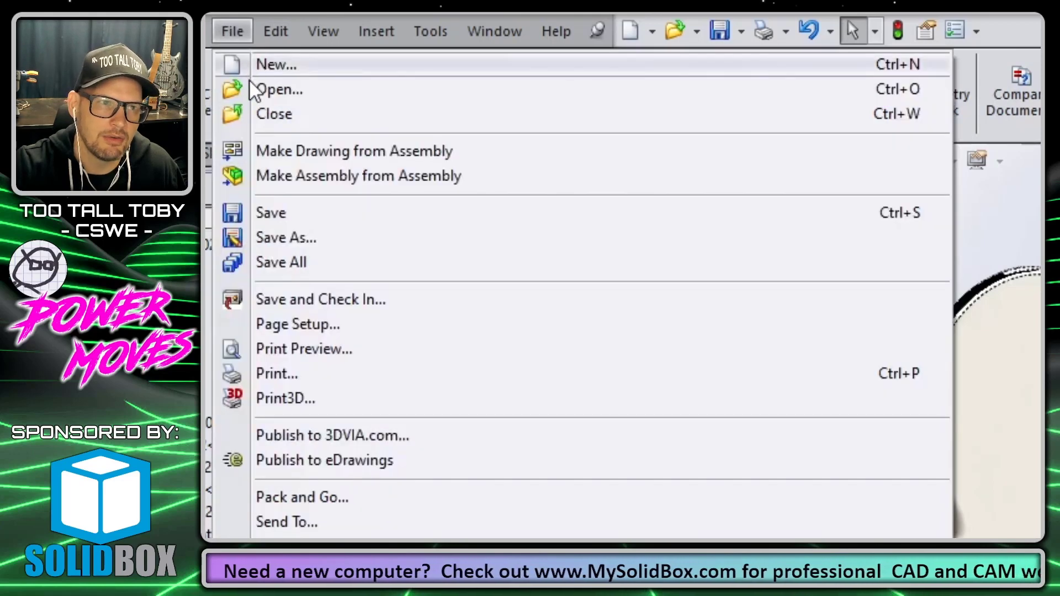
click(296, 148)
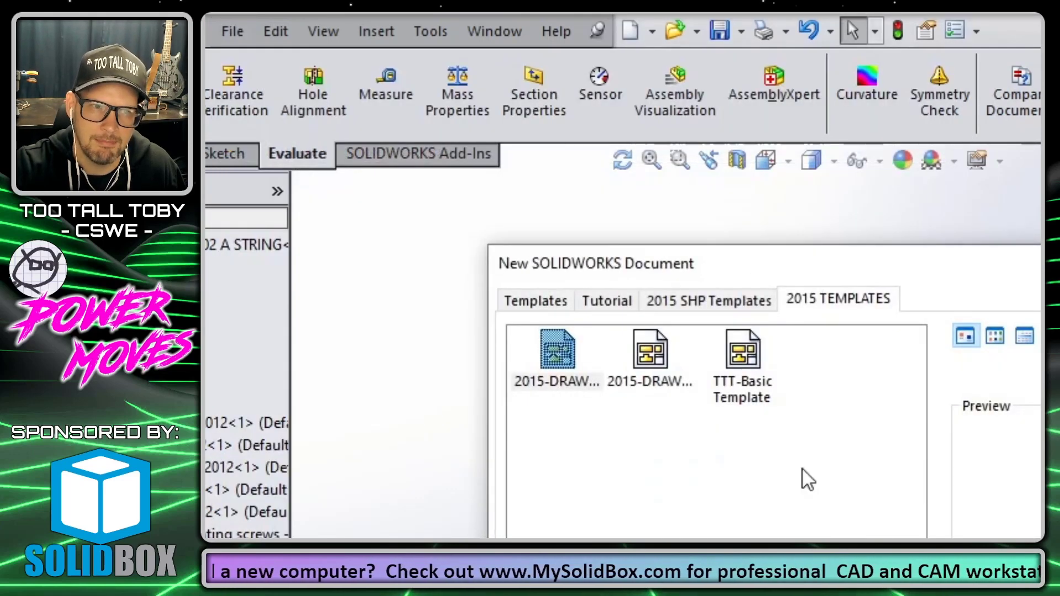
click(738, 373)
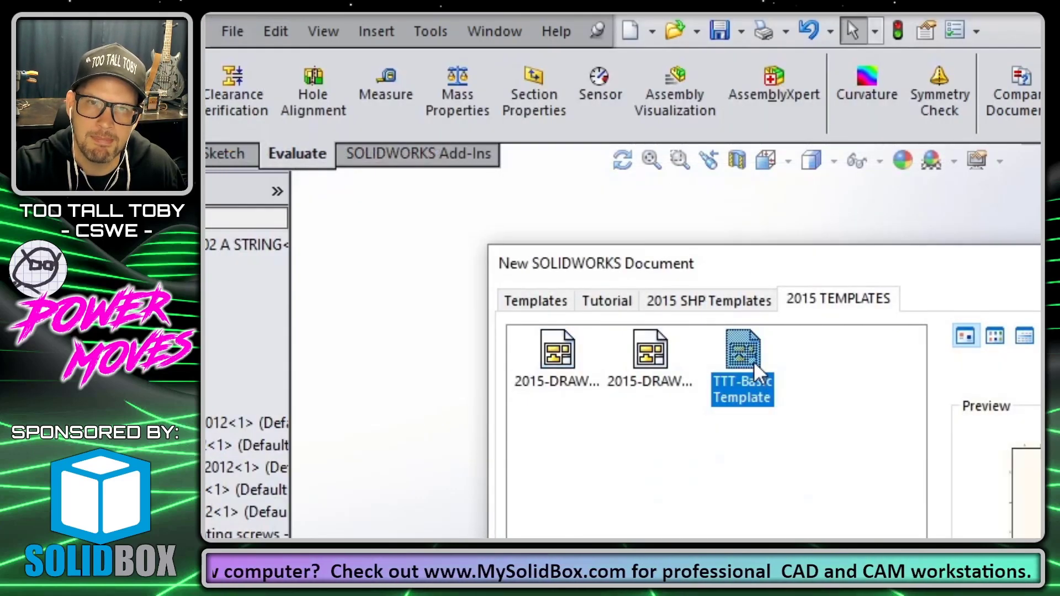
double_click(746, 367)
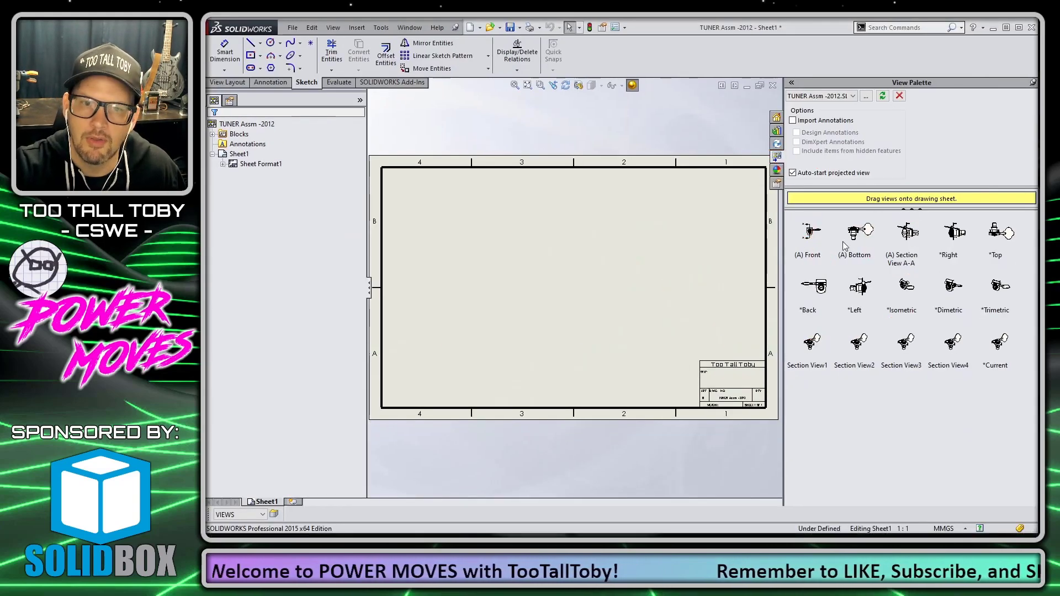
- Place the tuner's front view, set the sheet scale to 3:1, and add Section View A-A beside it
drag(813, 234, 479, 281)
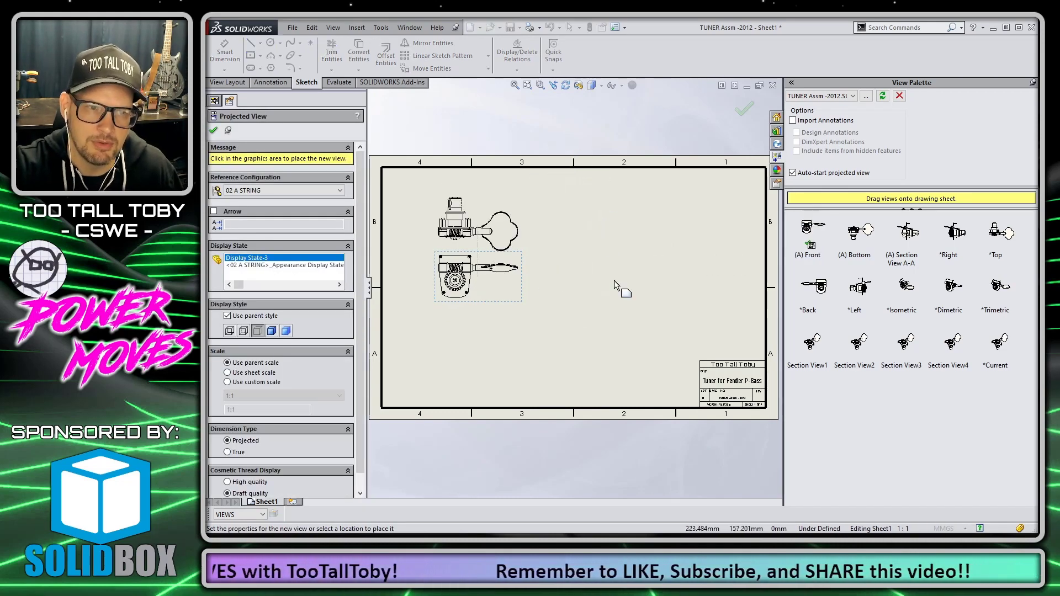
key(Escape)
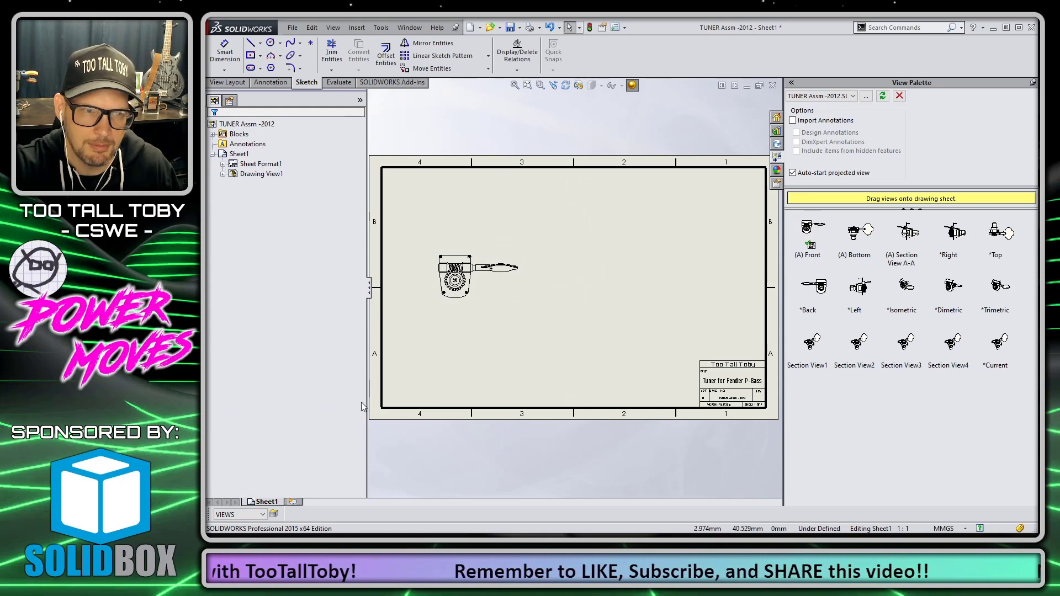
right_click(269, 506)
click(293, 480)
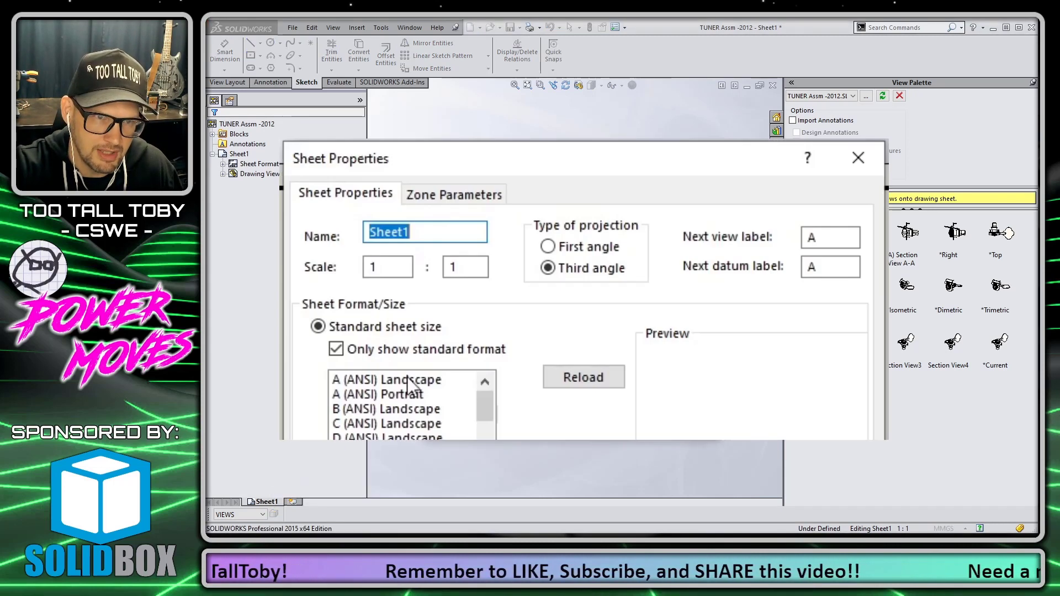
drag(396, 271, 313, 268)
text(3)
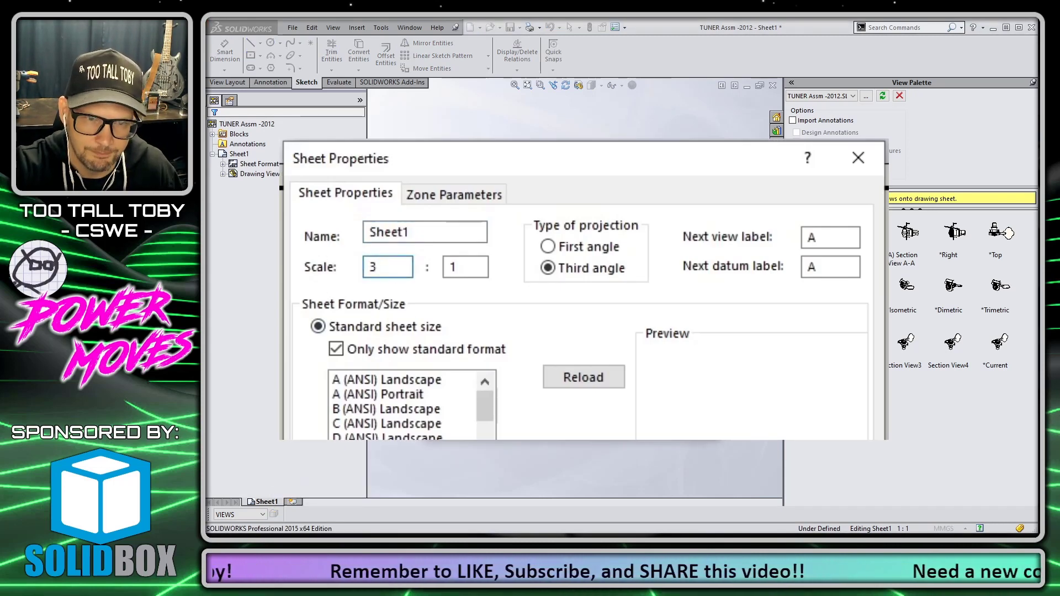
click(600, 430)
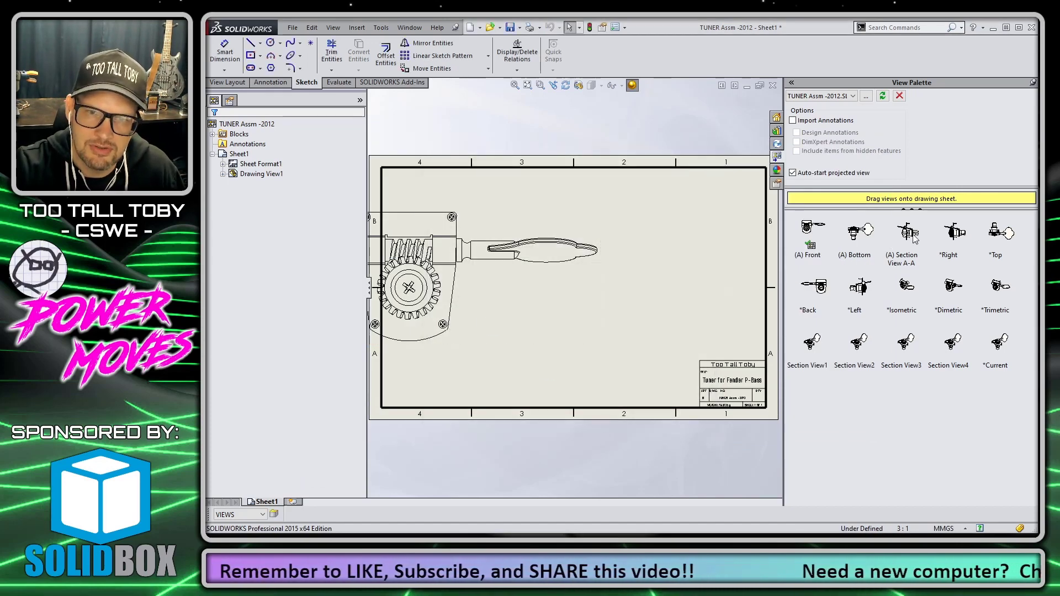
drag(914, 238, 678, 293)
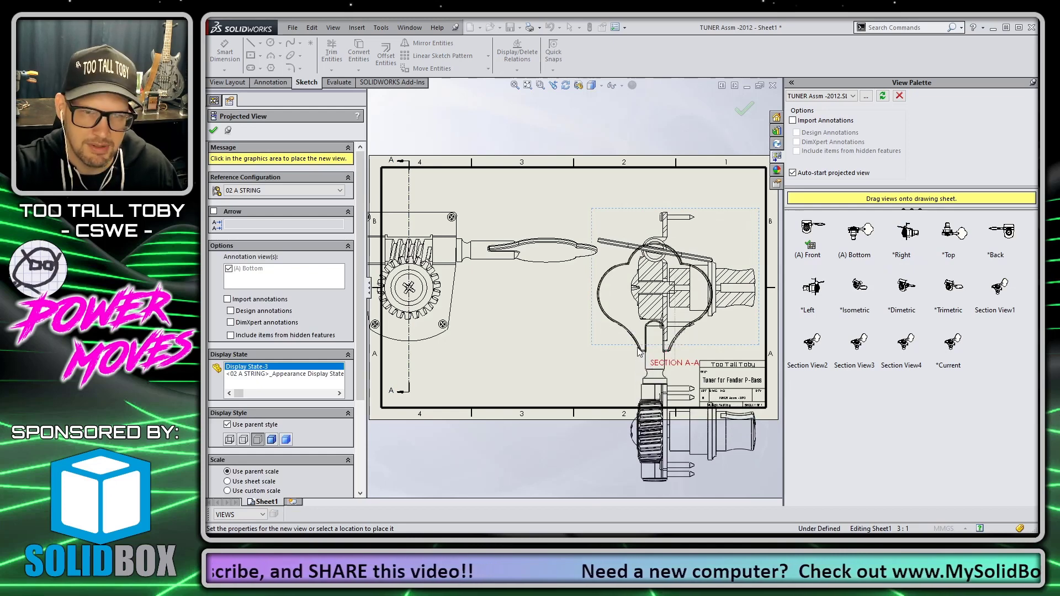
- Drag the front view off the sheet to the left and shift Section View A-A left
key(Escape)
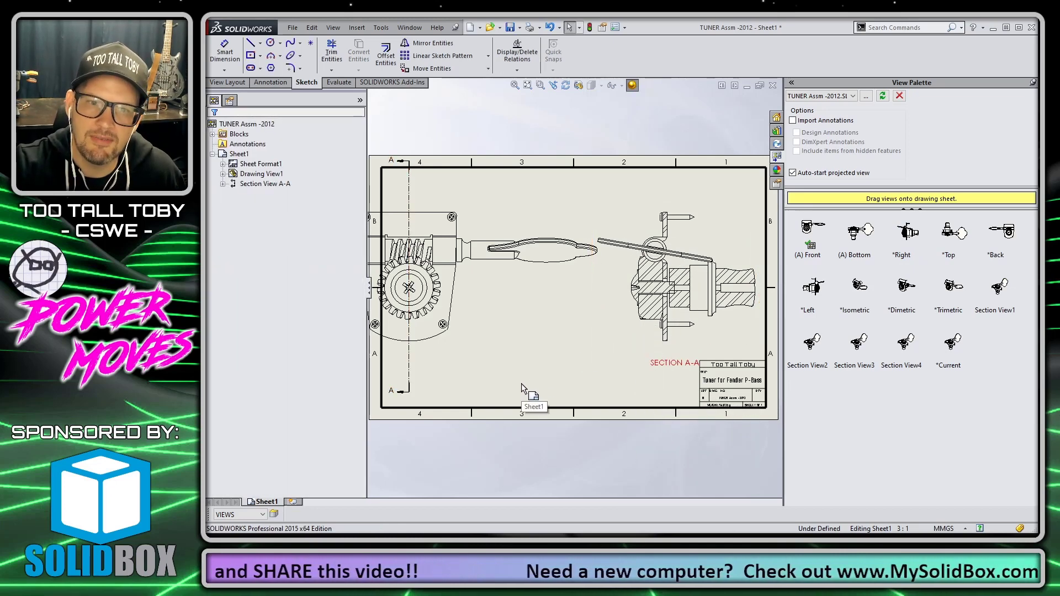
key(z)
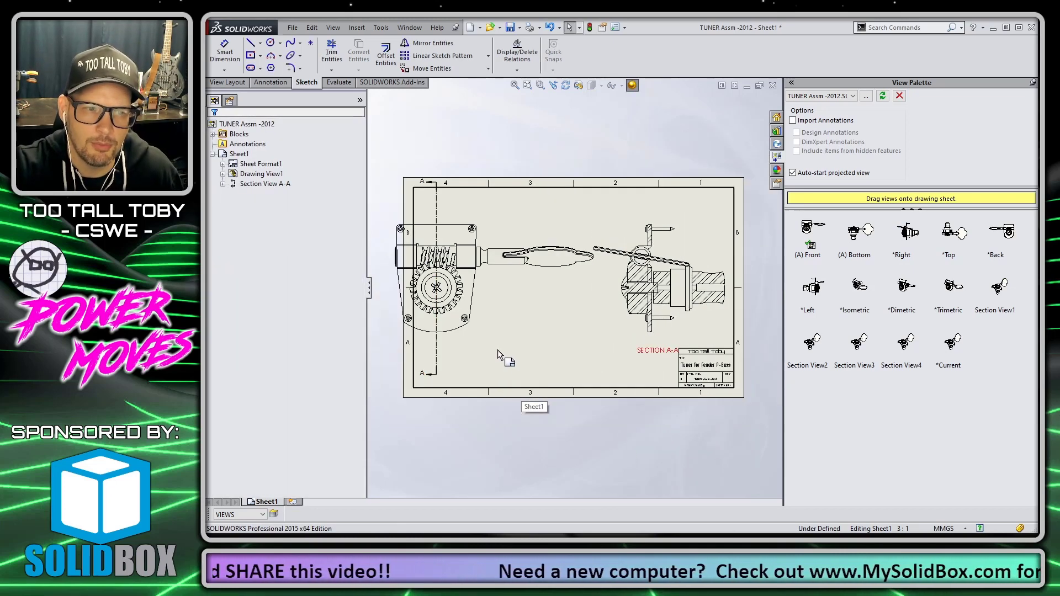
click(435, 351)
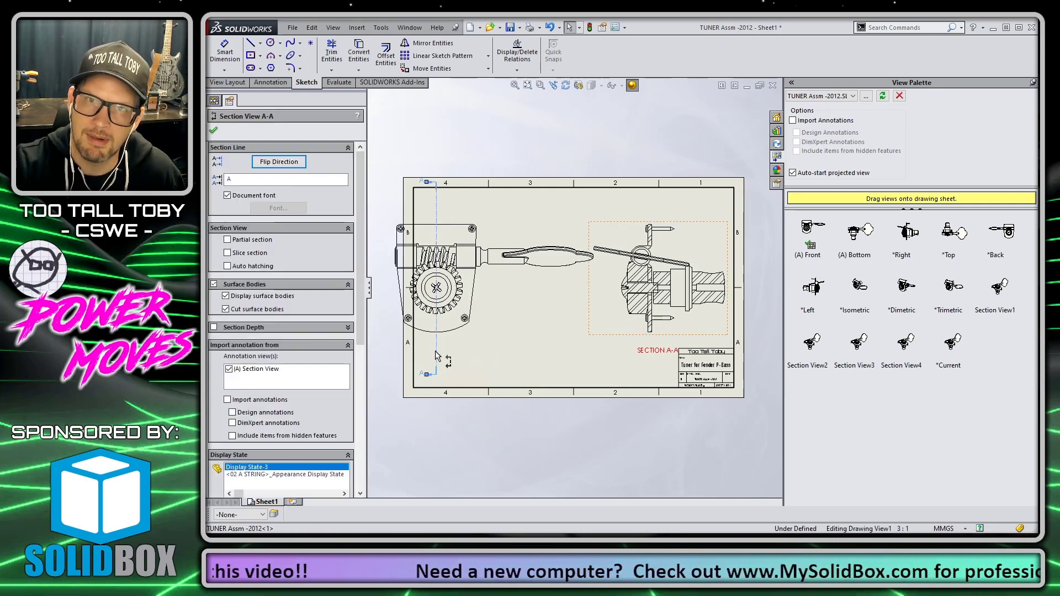
click(489, 360)
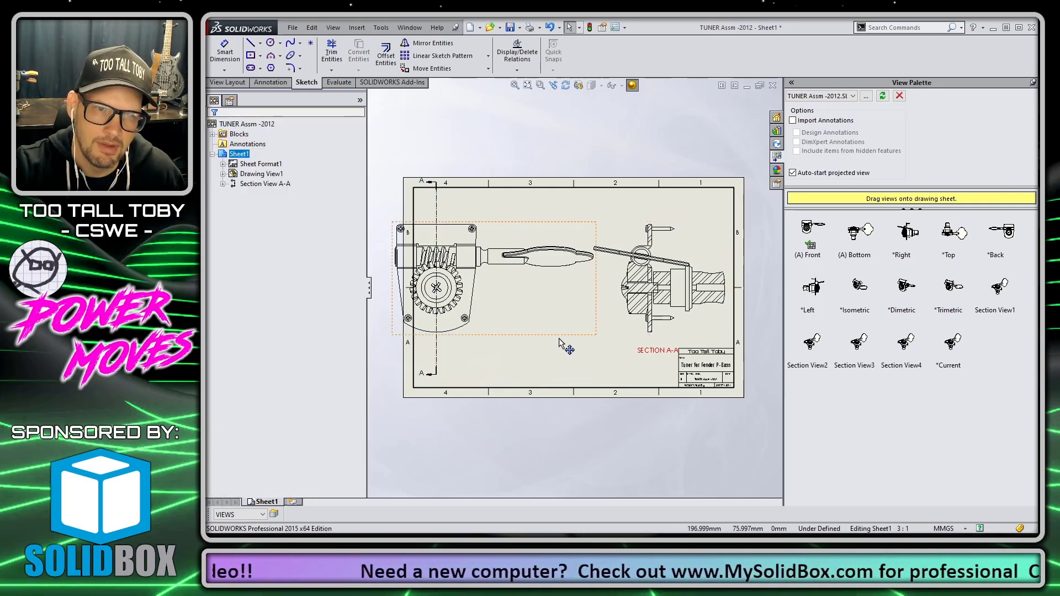
click(686, 303)
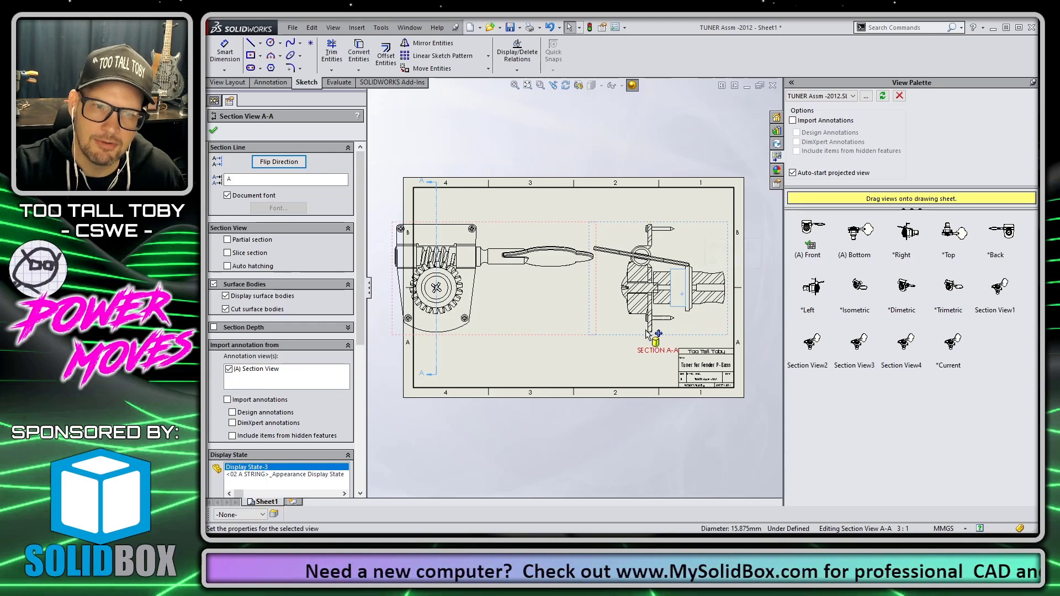
click(568, 381)
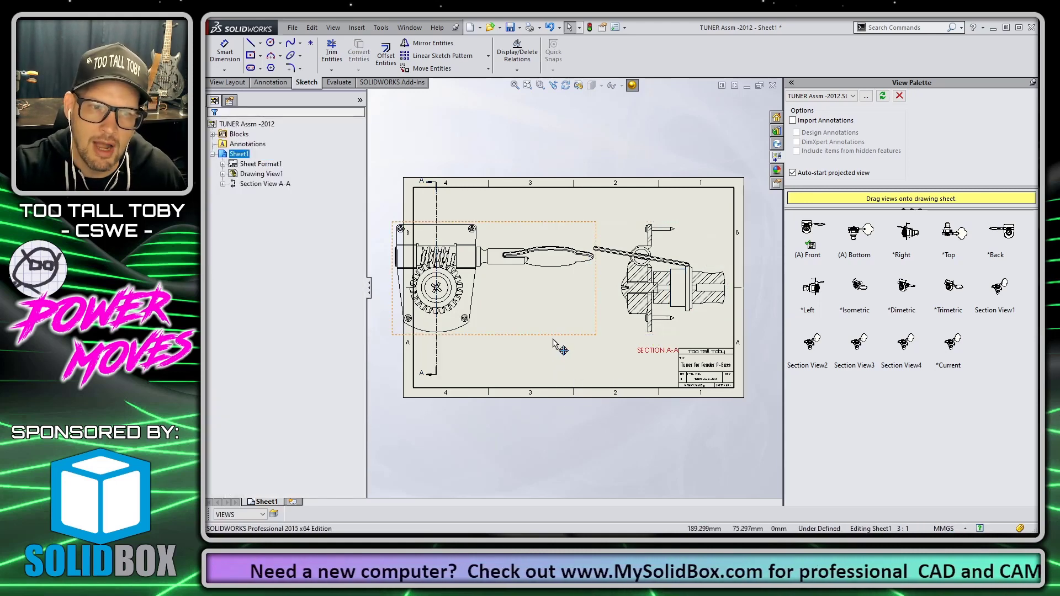
drag(557, 338, 365, 335)
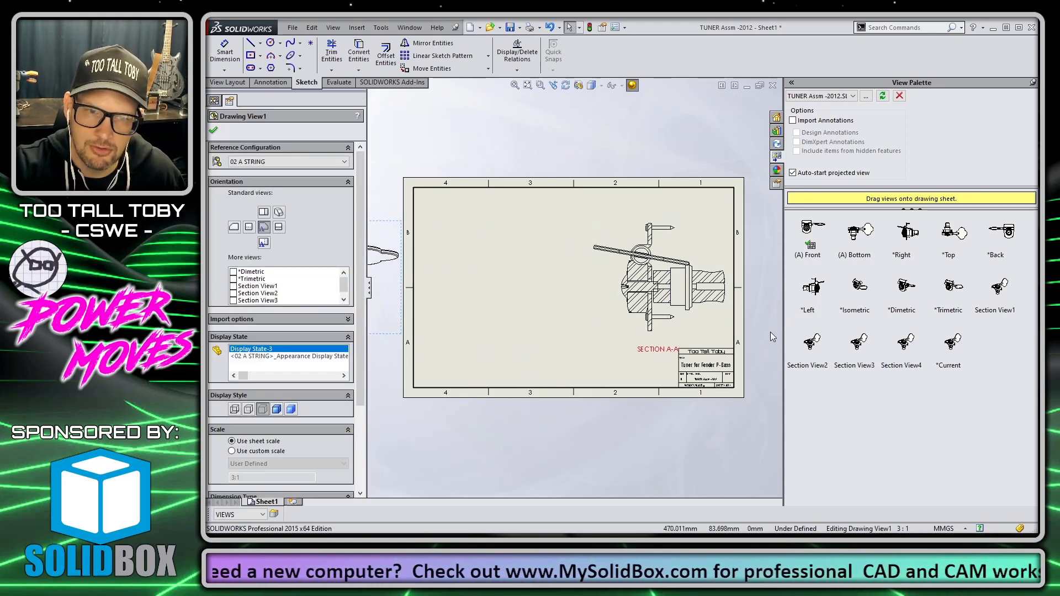
mouse_move(716, 337)
mouse_down()
mouse_move(578, 335)
mouse_move(601, 337)
mouse_up()
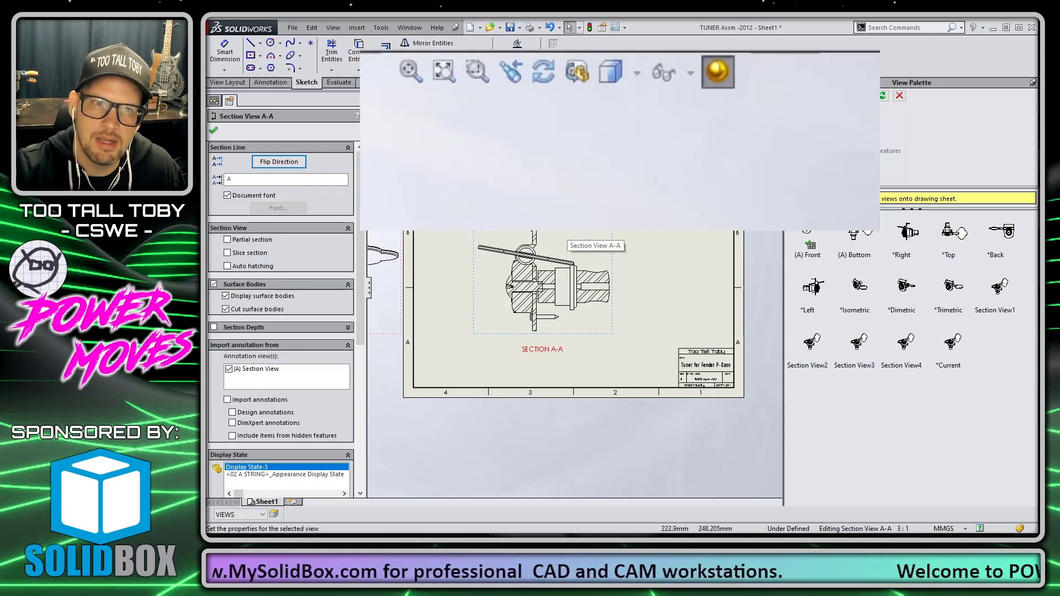
- Rotate Section View A-A into a 3D isometric orientation and move it toward the sheet centre
click(578, 85)
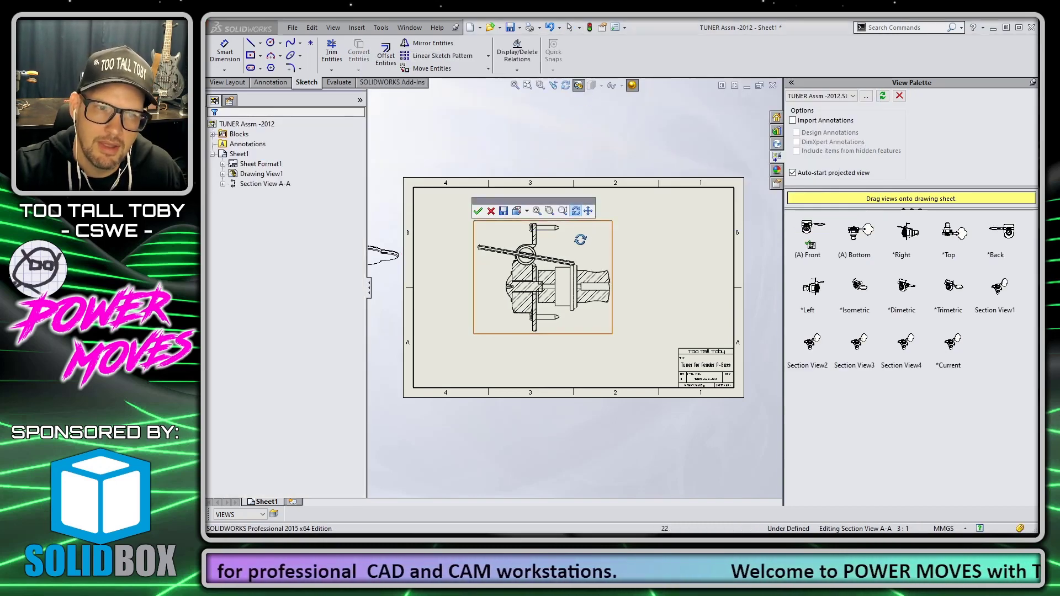
mouse_move(579, 242)
mouse_down()
mouse_move(498, 292)
mouse_move(536, 280)
mouse_move(527, 293)
mouse_up()
click(478, 211)
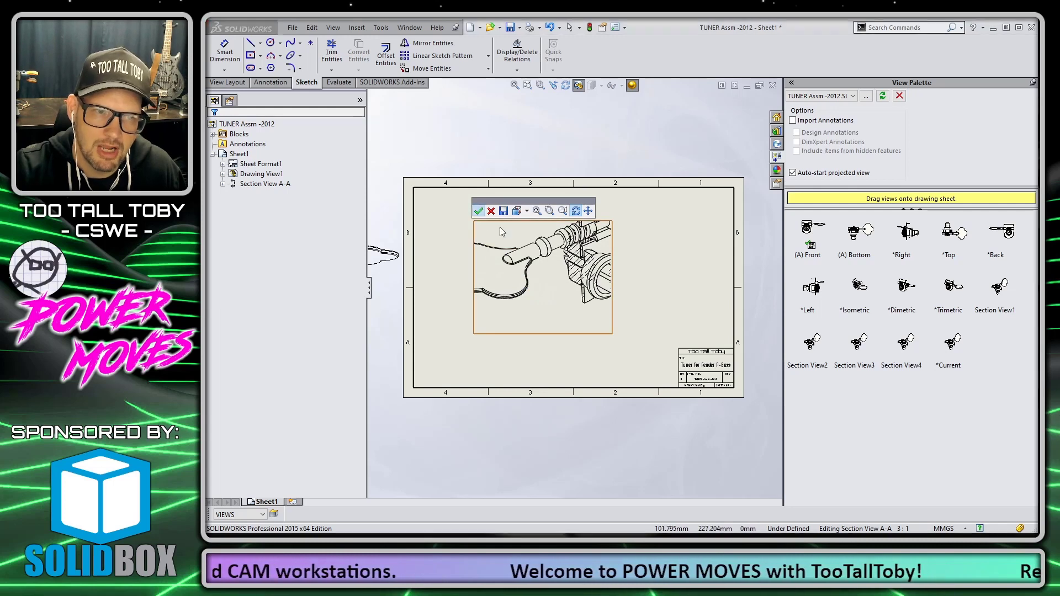
drag(619, 343, 662, 344)
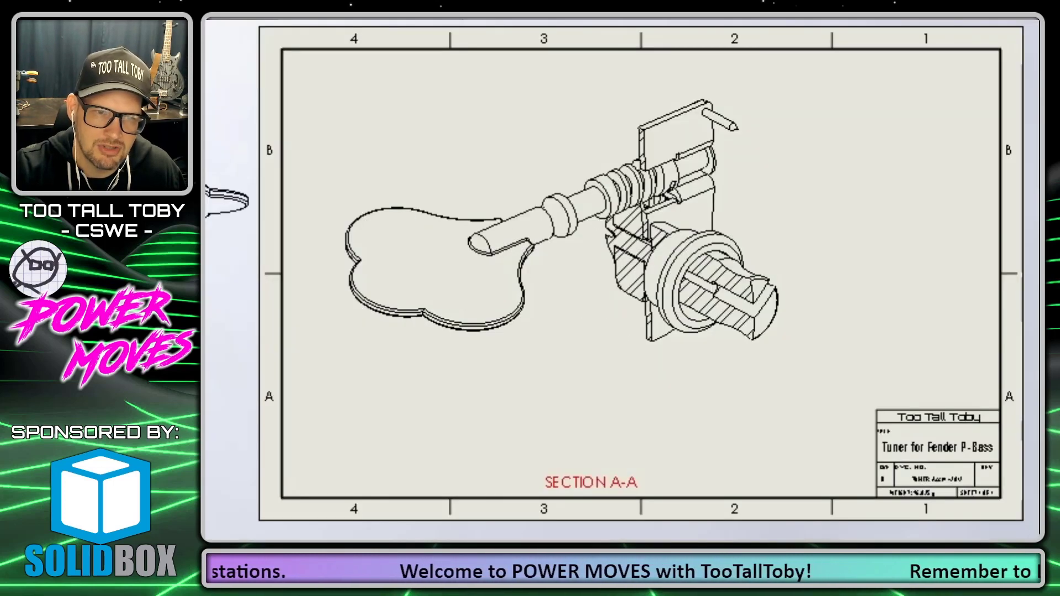